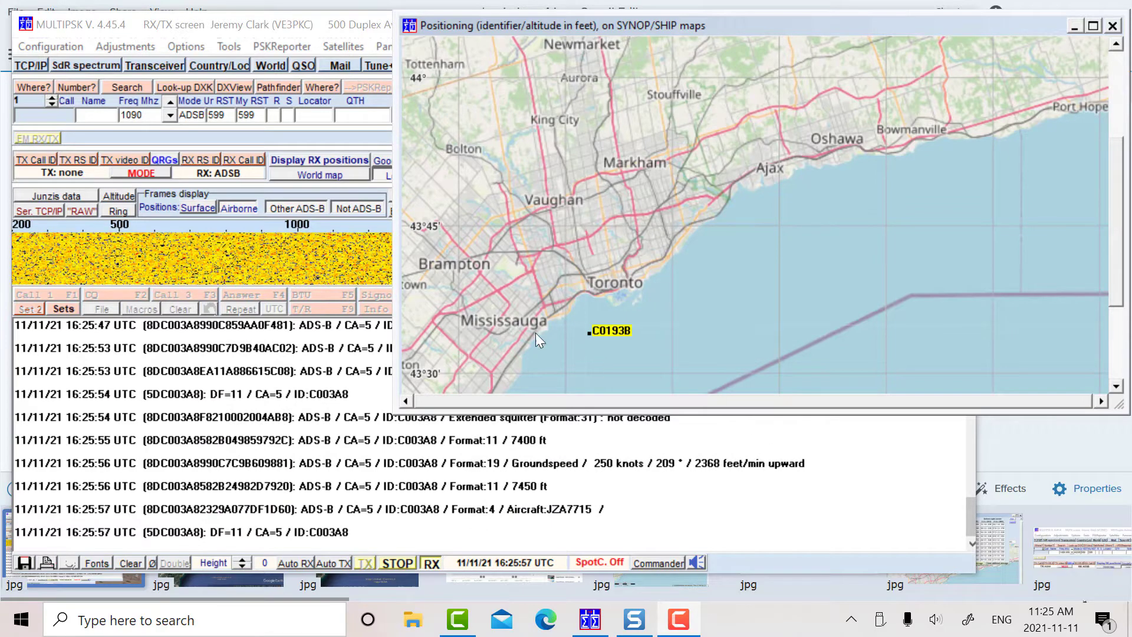
- Switch MultiPSK's speed display to kts and bring the aircraft Positioning map back up
{"action": "left_click", "coordinate": [292, 158]}
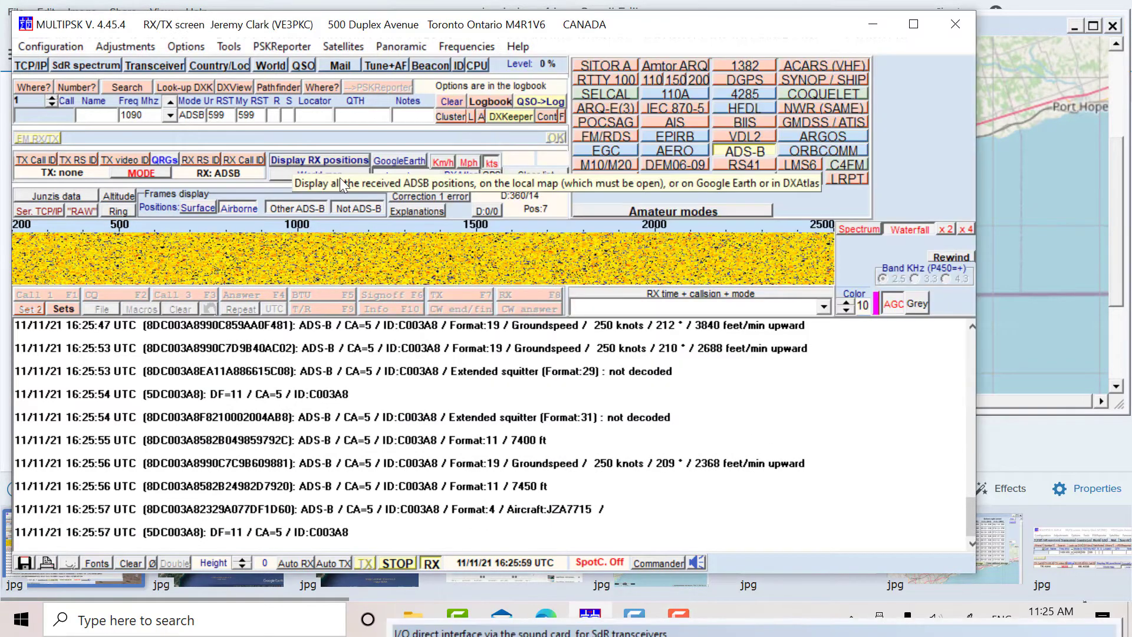
{"action": "left_click", "coordinate": [1021, 350]}
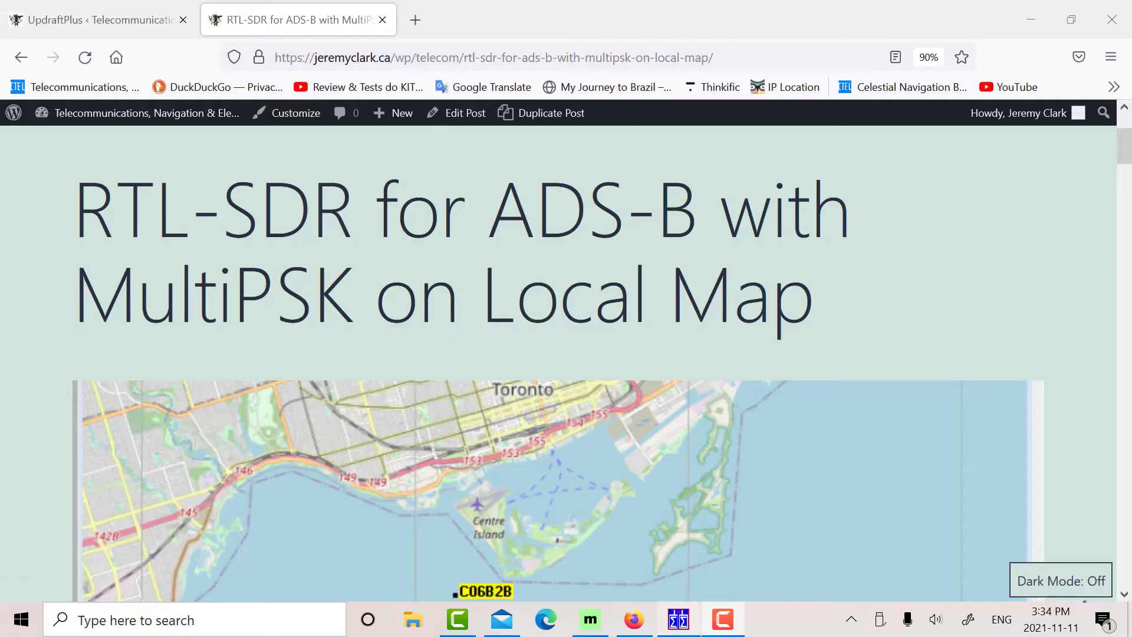
{"action": "mouse_move", "coordinate": [678, 619]}
- Scroll the blog post down to its Toronto aircraft map, then switch to Maperitive
{"action": "scroll", "coordinate": [965, 277], "scroll_direction": "down", "scroll_amount": 3}
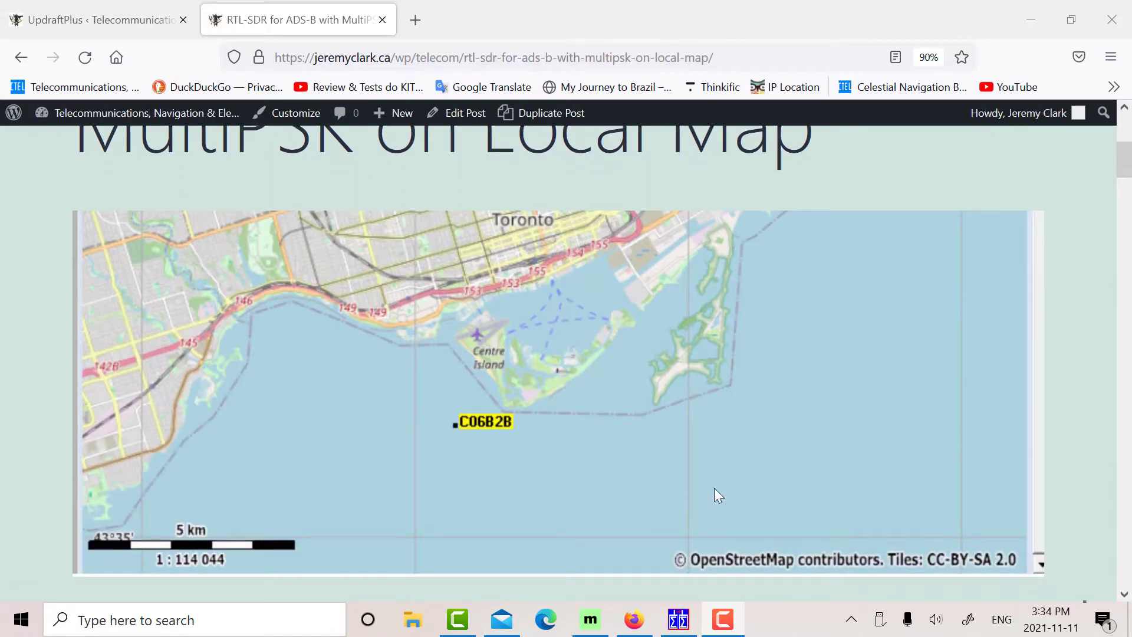
{"action": "left_click", "coordinate": [590, 628]}
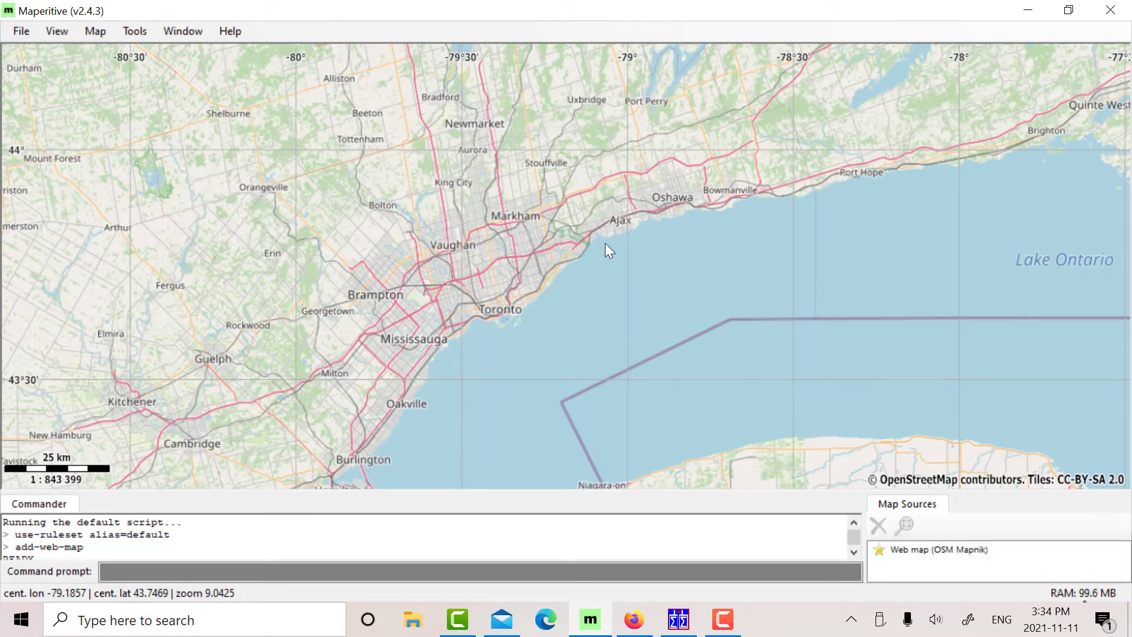
- Zoom and pan the OSM Mapnik map until Toronto's lakeshore fills the view, about 1:503 587
{"action": "scroll", "coordinate": [605, 244], "scroll_direction": "down", "scroll_amount": 3}
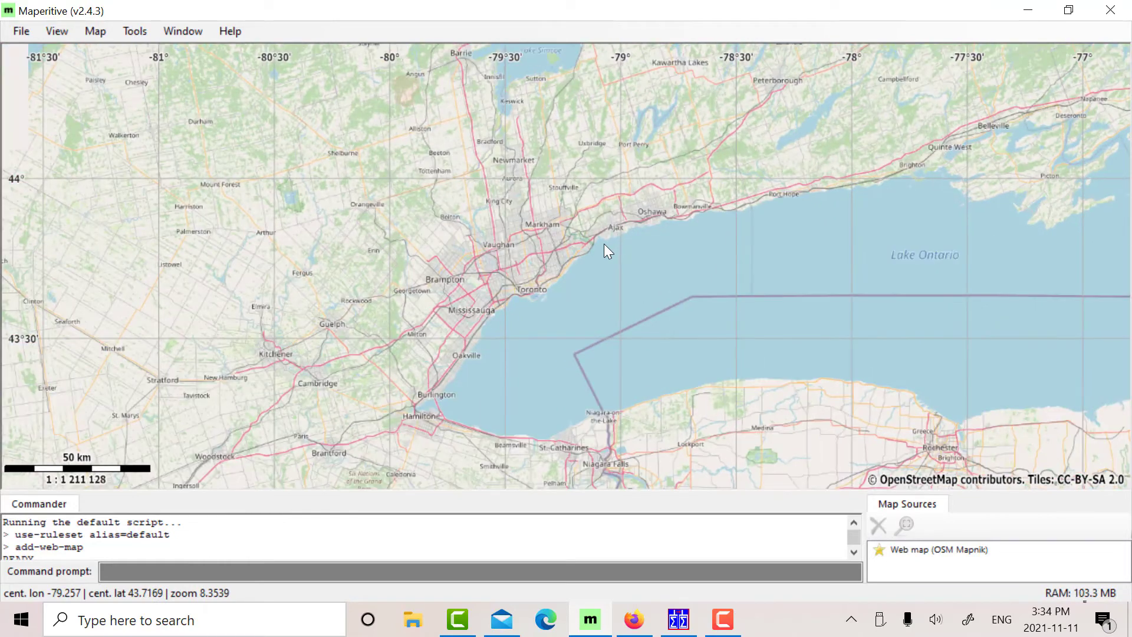
{"action": "scroll", "coordinate": [605, 244], "scroll_direction": "up", "scroll_amount": 2}
{"action": "left_click_drag", "start_coordinate": [564, 293], "coordinate": [572, 289]}
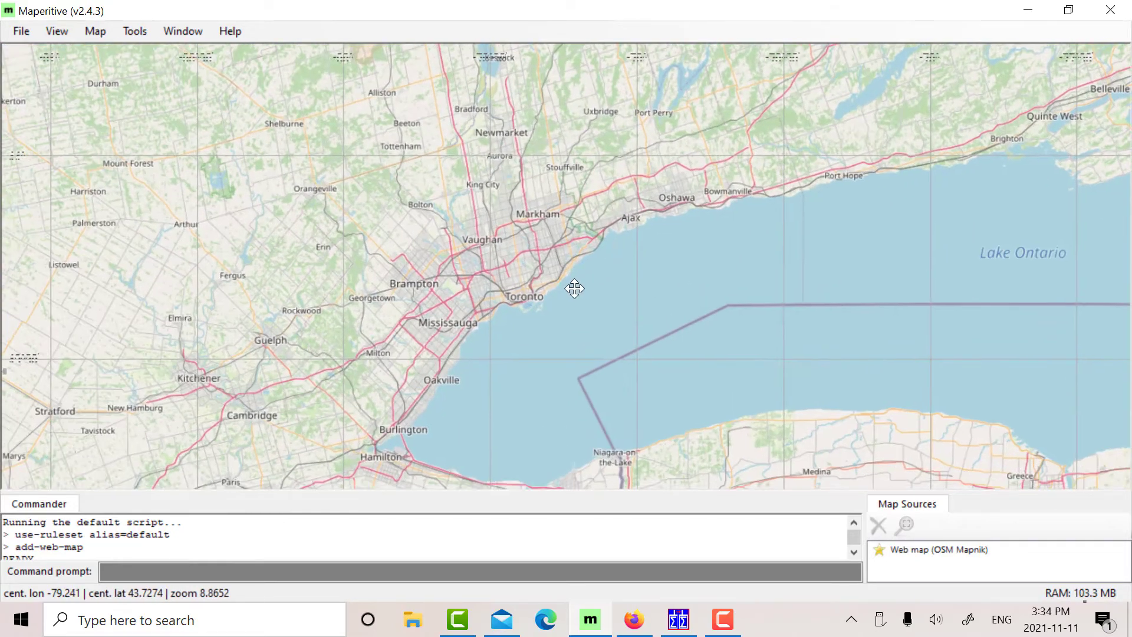
{"action": "scroll", "coordinate": [572, 289], "scroll_direction": "up", "scroll_amount": 2}
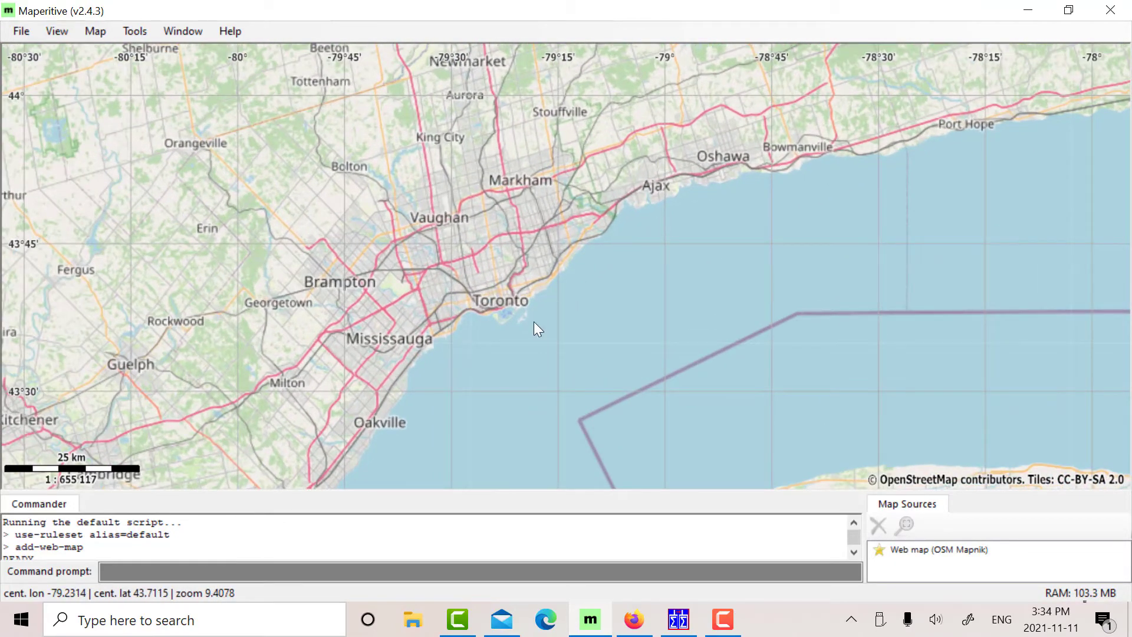
{"action": "scroll", "coordinate": [538, 328], "scroll_direction": "up", "scroll_amount": 1}
{"action": "left_click_drag", "start_coordinate": [553, 319], "coordinate": [594, 296]}
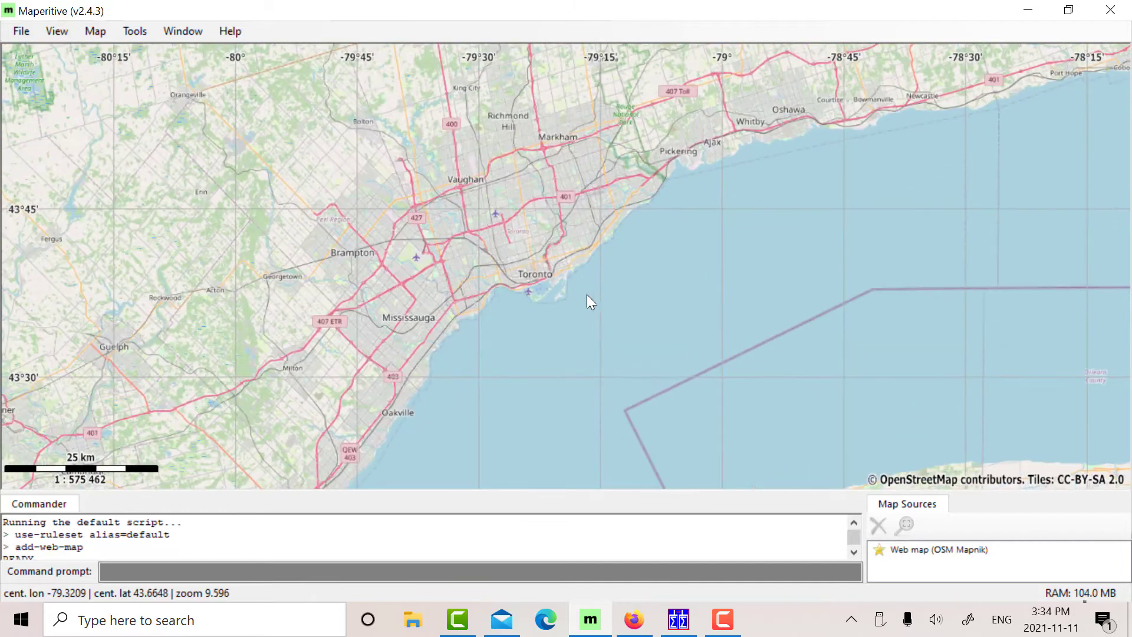
{"action": "scroll", "coordinate": [568, 289], "scroll_direction": "up", "scroll_amount": 1}
{"action": "left_click_drag", "start_coordinate": [568, 289], "coordinate": [576, 310]}
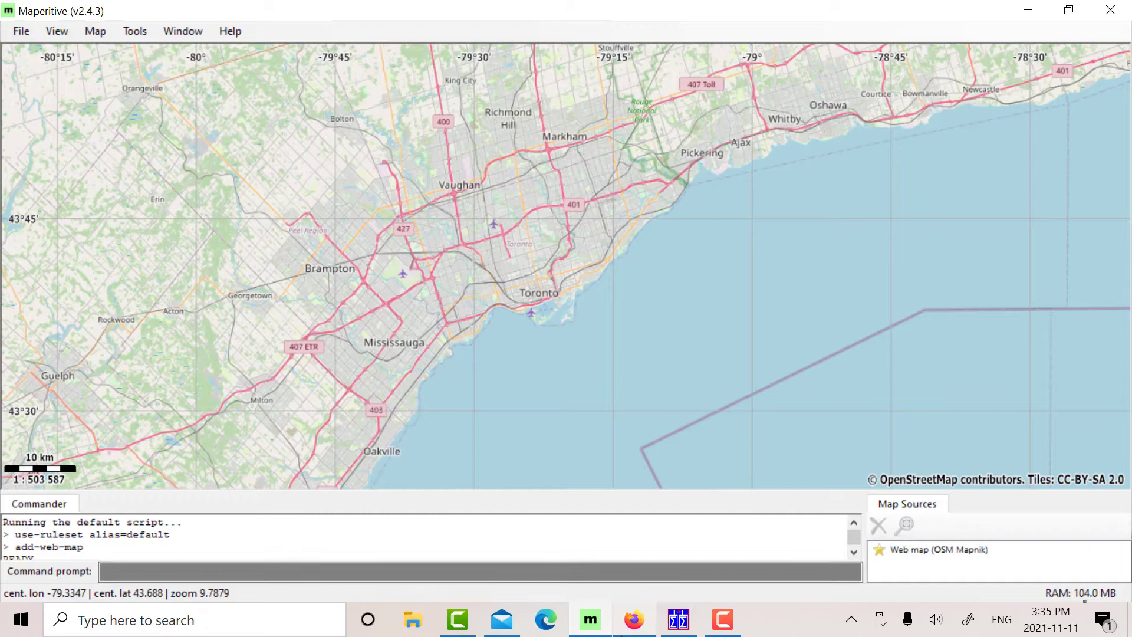
- Scroll the blog post down toward Fig.4 MultiPSK Main Menu, then glance back at Maperitive
{"action": "left_click", "coordinate": [634, 621]}
{"action": "scroll", "coordinate": [573, 384], "scroll_direction": "down", "scroll_amount": 15}
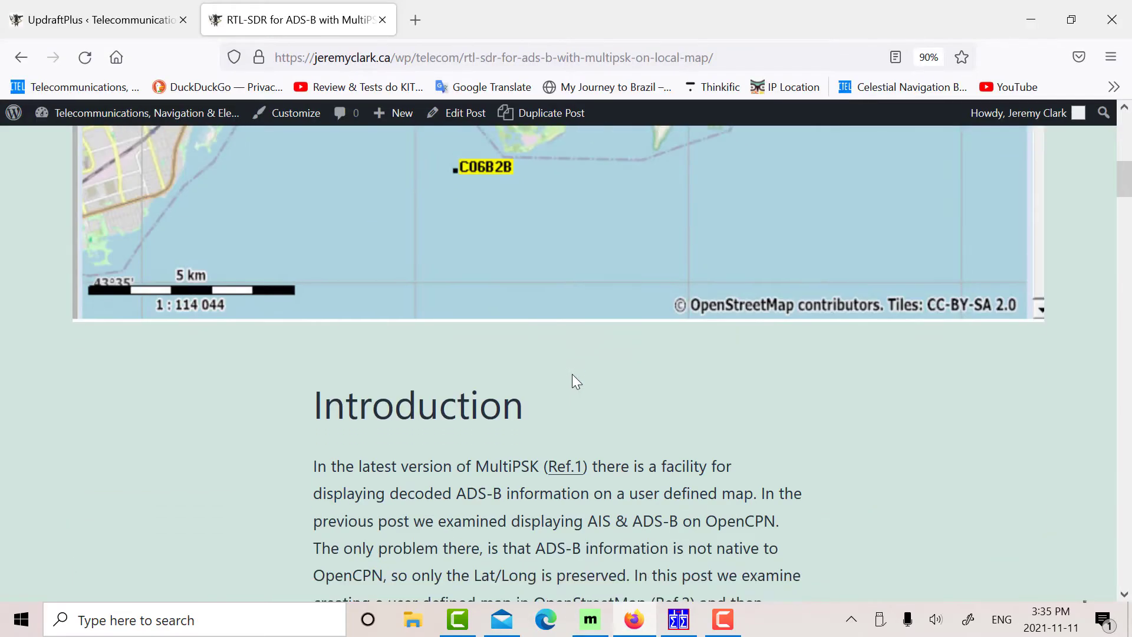
{"action": "scroll", "coordinate": [573, 382], "scroll_direction": "down", "scroll_amount": 3}
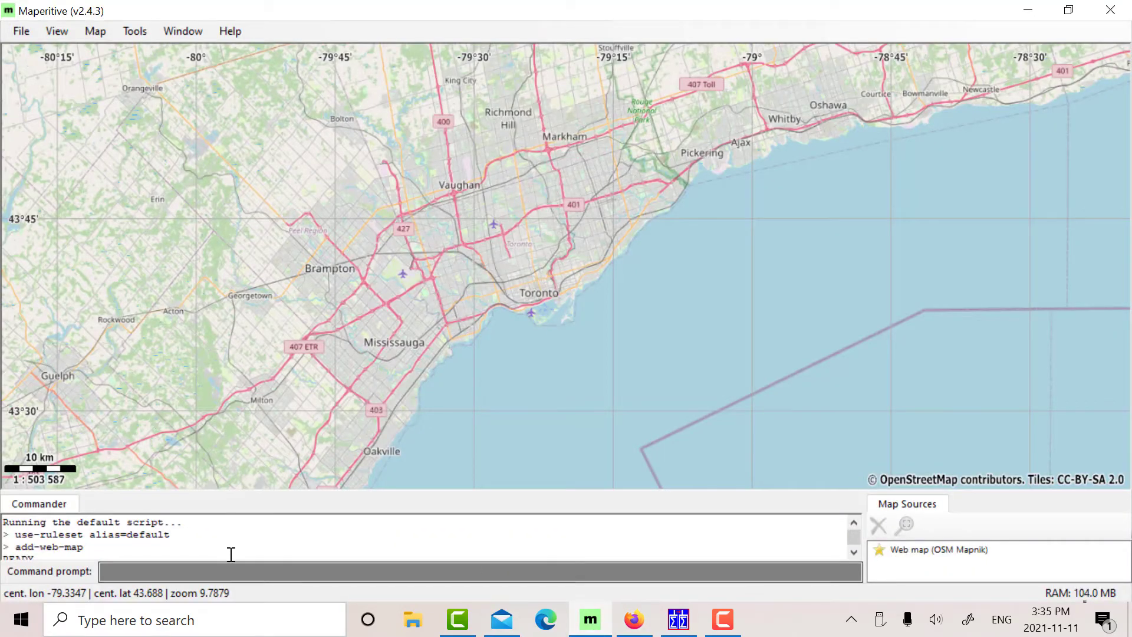
{"action": "left_click", "coordinate": [590, 619]}
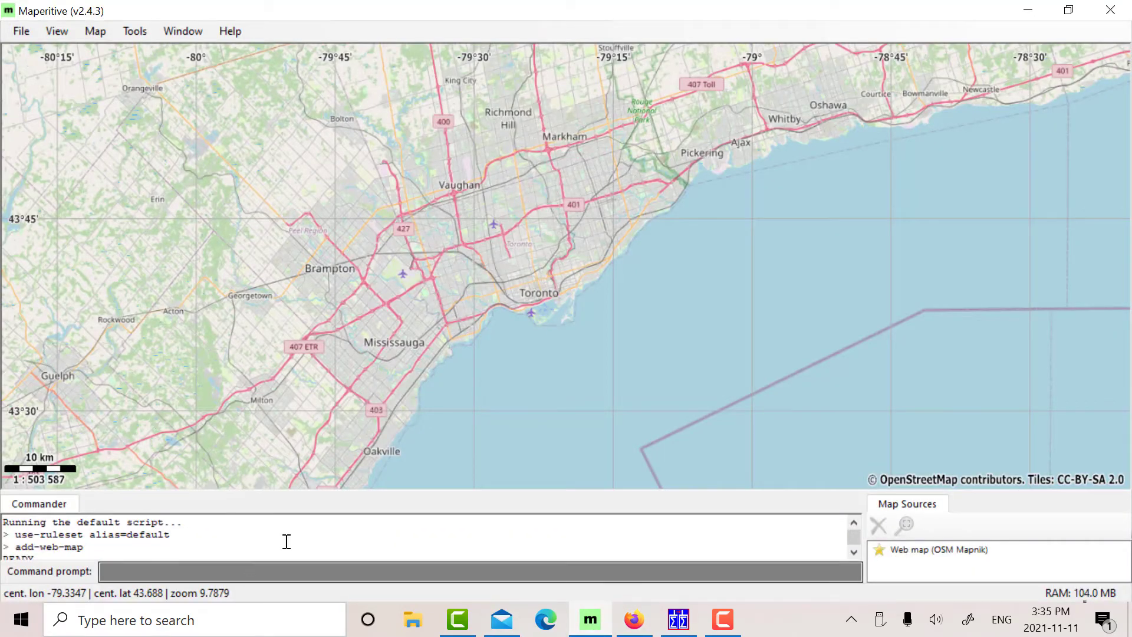
- Scroll the article further to Fig.5 MultiPSK Local Map Menu listing the tor_area XML map
{"action": "left_click", "coordinate": [634, 620]}
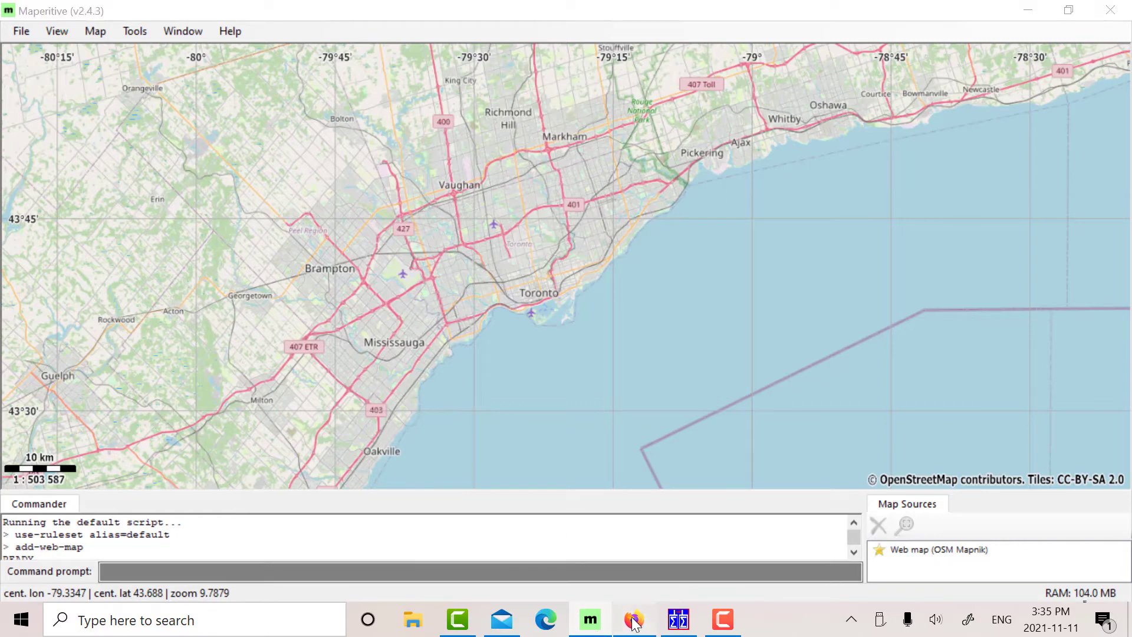
{"action": "scroll", "coordinate": [662, 427], "scroll_direction": "down", "scroll_amount": 3}
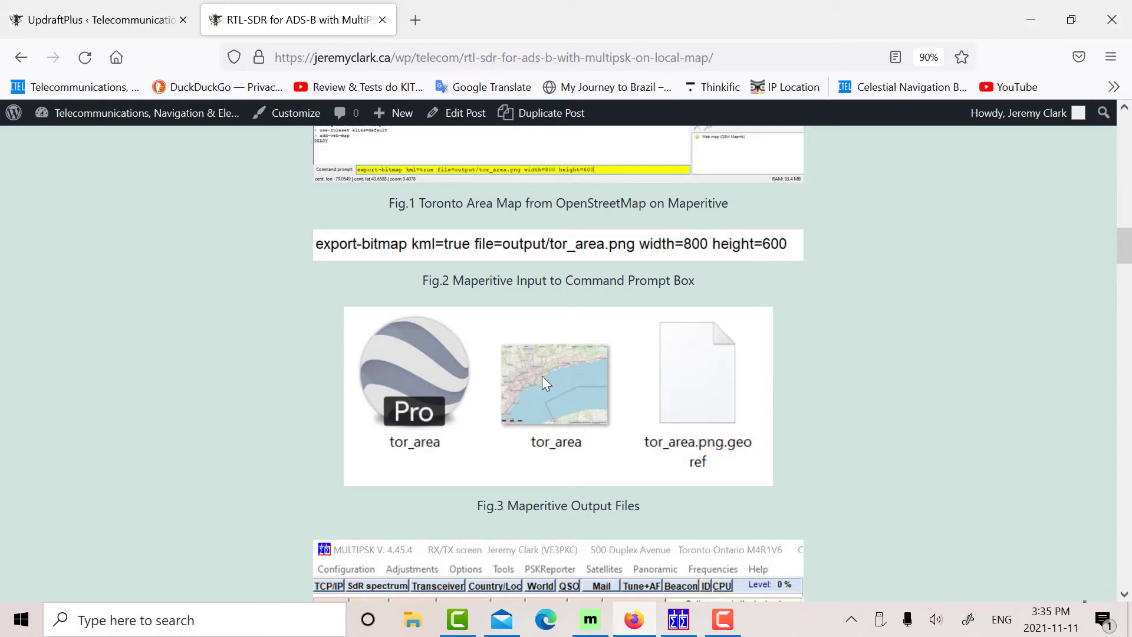
{"action": "scroll", "coordinate": [543, 377], "scroll_direction": "down", "scroll_amount": 6}
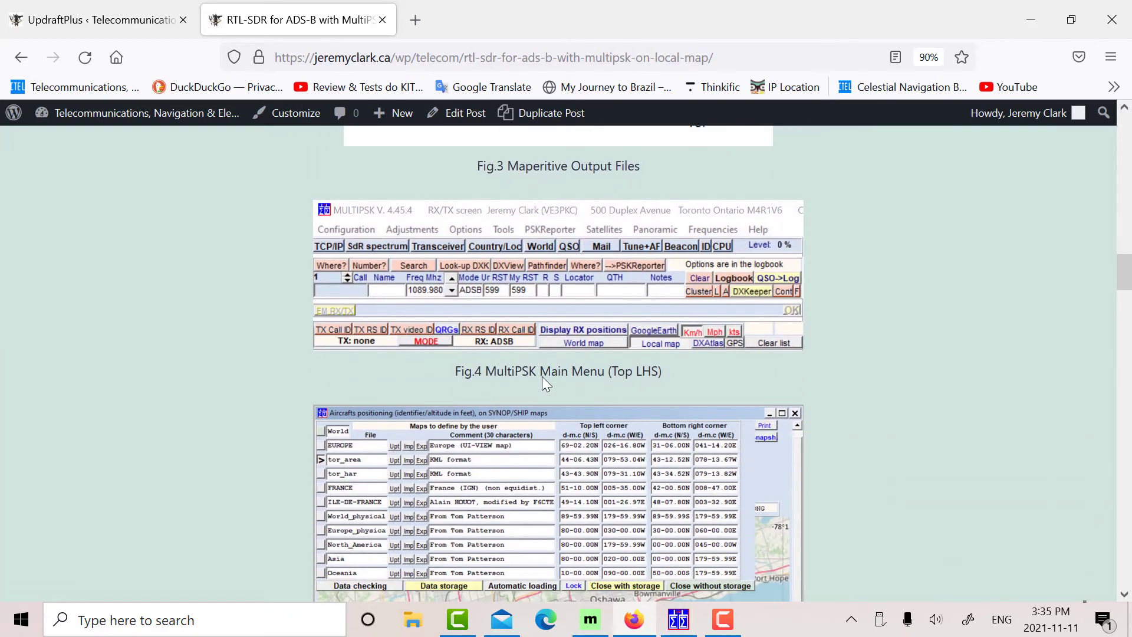
{"action": "scroll", "coordinate": [542, 376], "scroll_direction": "down", "scroll_amount": 2}
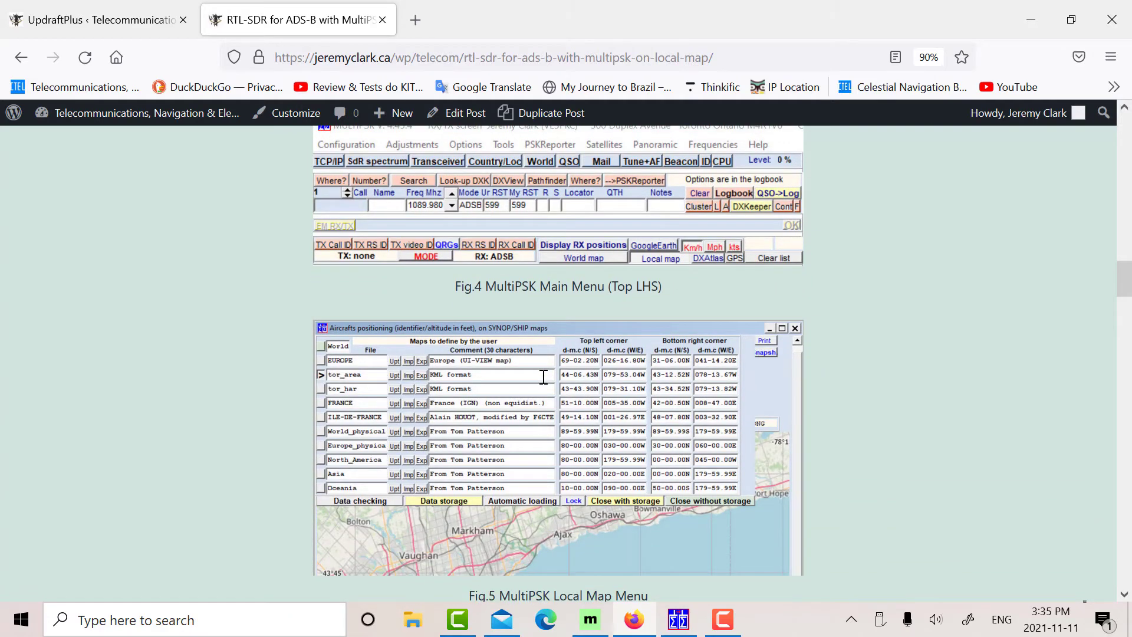
{"action": "left_click", "coordinate": [414, 619]}
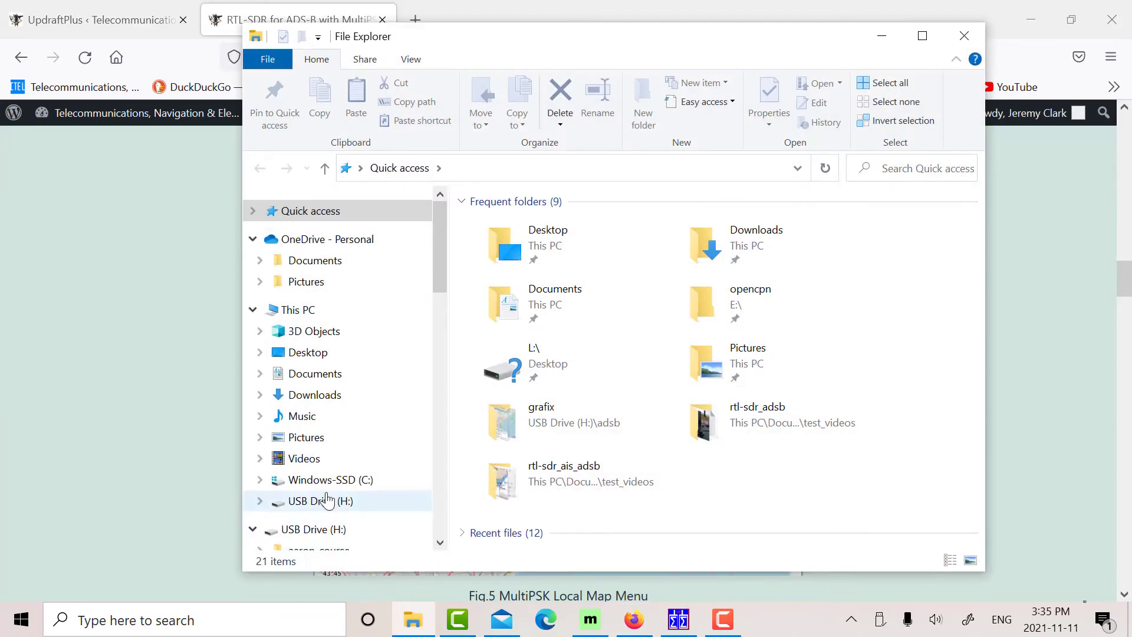
{"action": "left_click", "coordinate": [330, 481]}
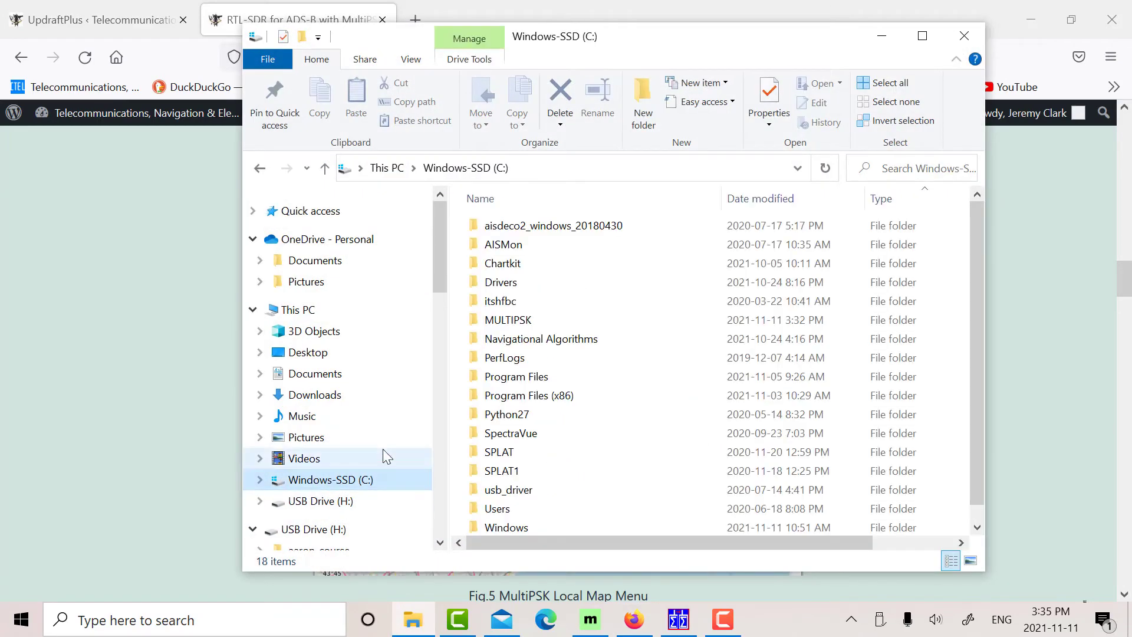
{"action": "double_click", "coordinate": [477, 323]}
{"action": "left_click", "coordinate": [504, 263]}
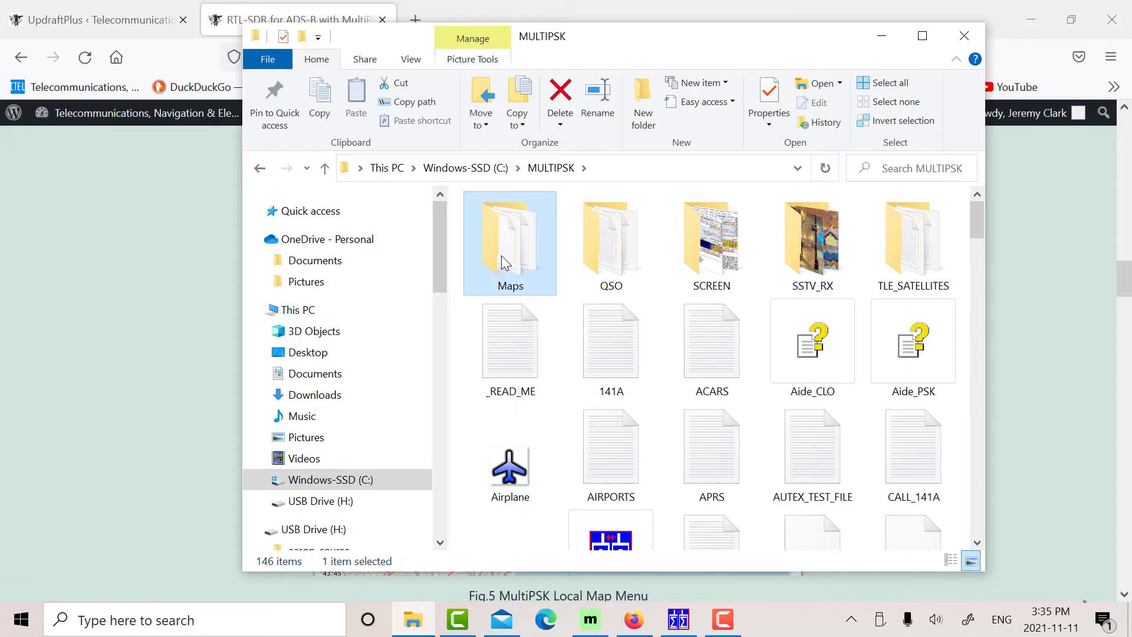
{"action": "double_click", "coordinate": [504, 264]}
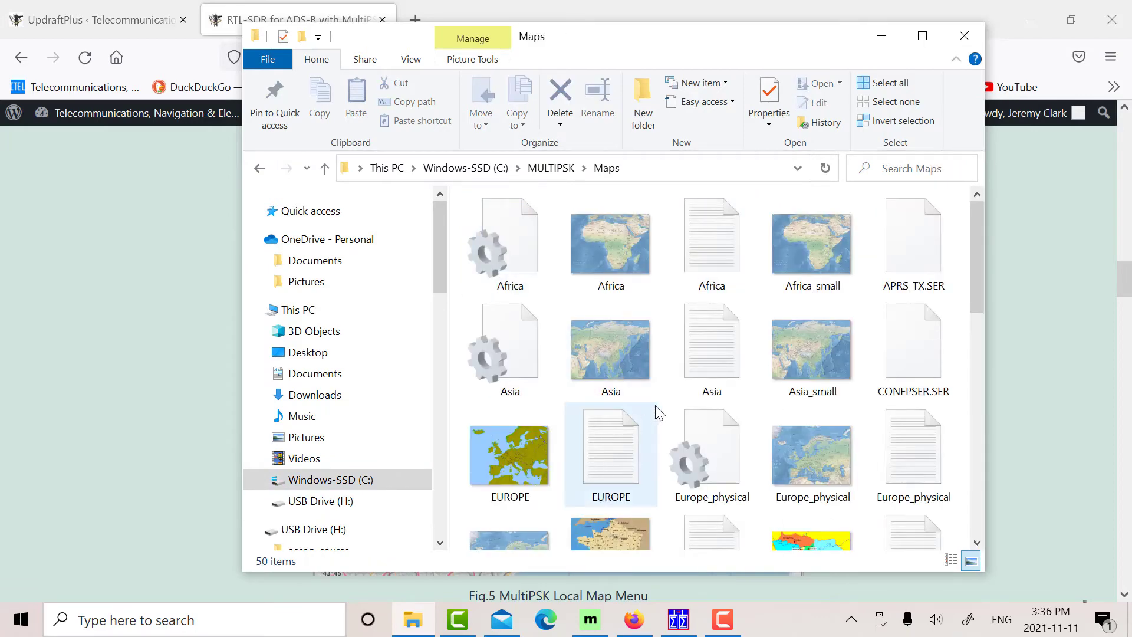
{"action": "scroll", "coordinate": [658, 411], "scroll_direction": "down", "scroll_amount": 10}
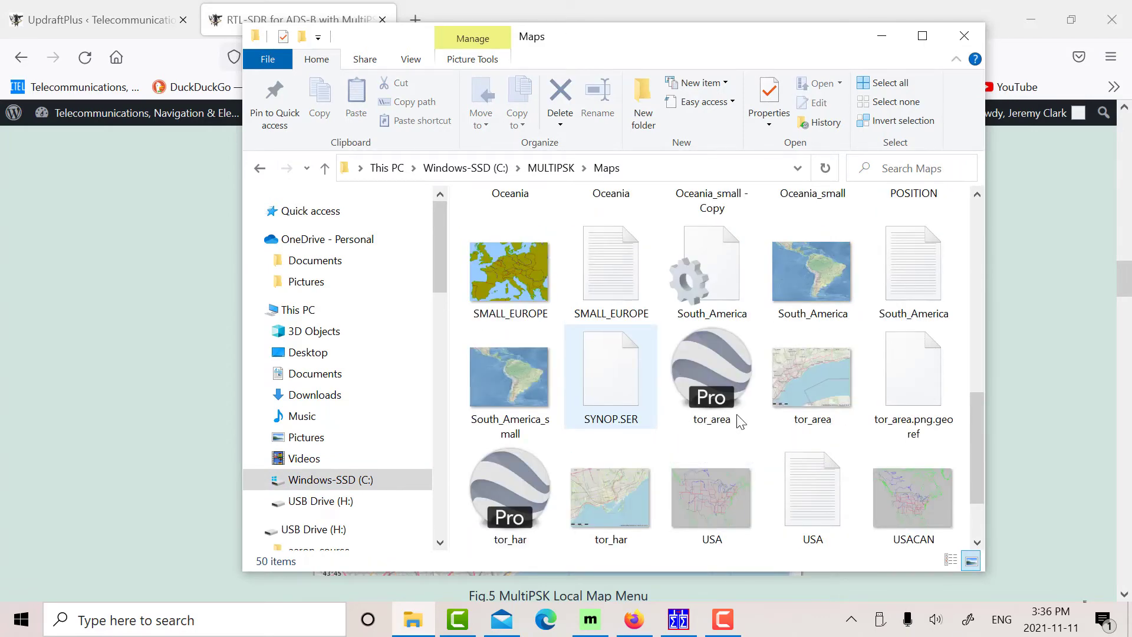
{"action": "left_click", "coordinate": [964, 36]}
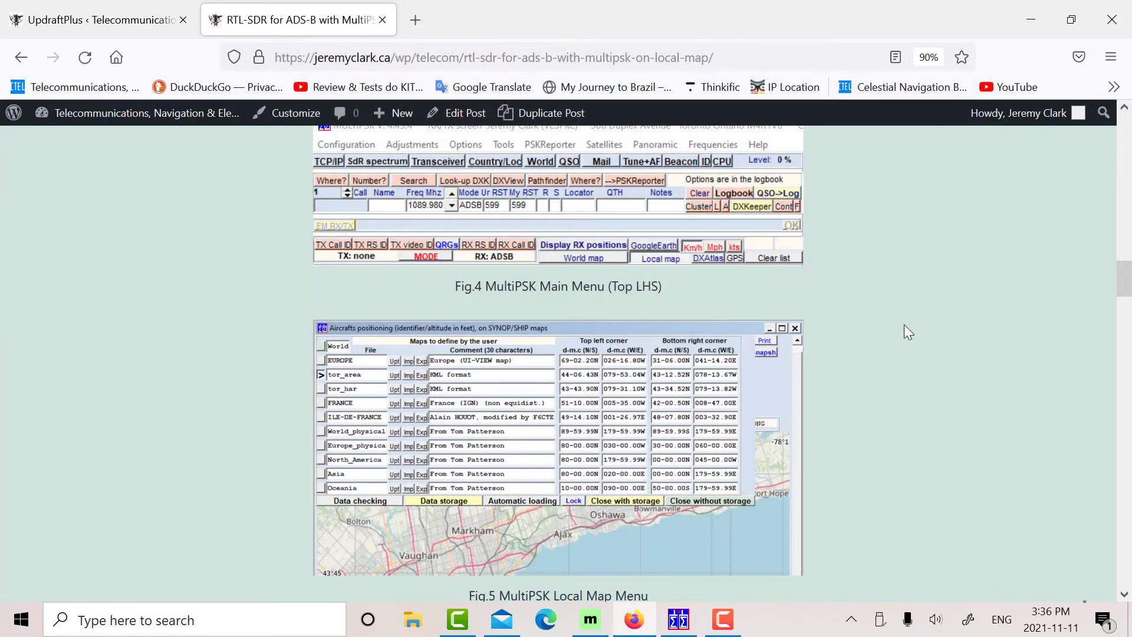
{"action": "scroll", "coordinate": [906, 330], "scroll_direction": "up", "scroll_amount": 3}
{"action": "scroll", "coordinate": [904, 325], "scroll_direction": "down", "scroll_amount": 2}
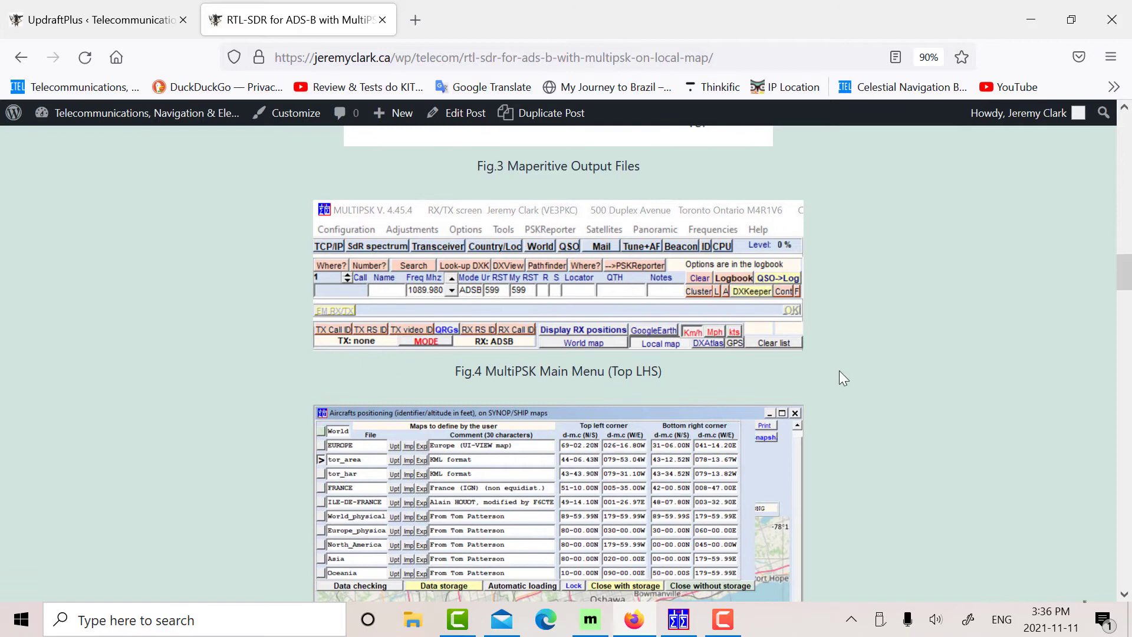
- Open MultiPSK's Local map, check tor_area in the Maps table, and close with storage
{"action": "left_click", "coordinate": [678, 619]}
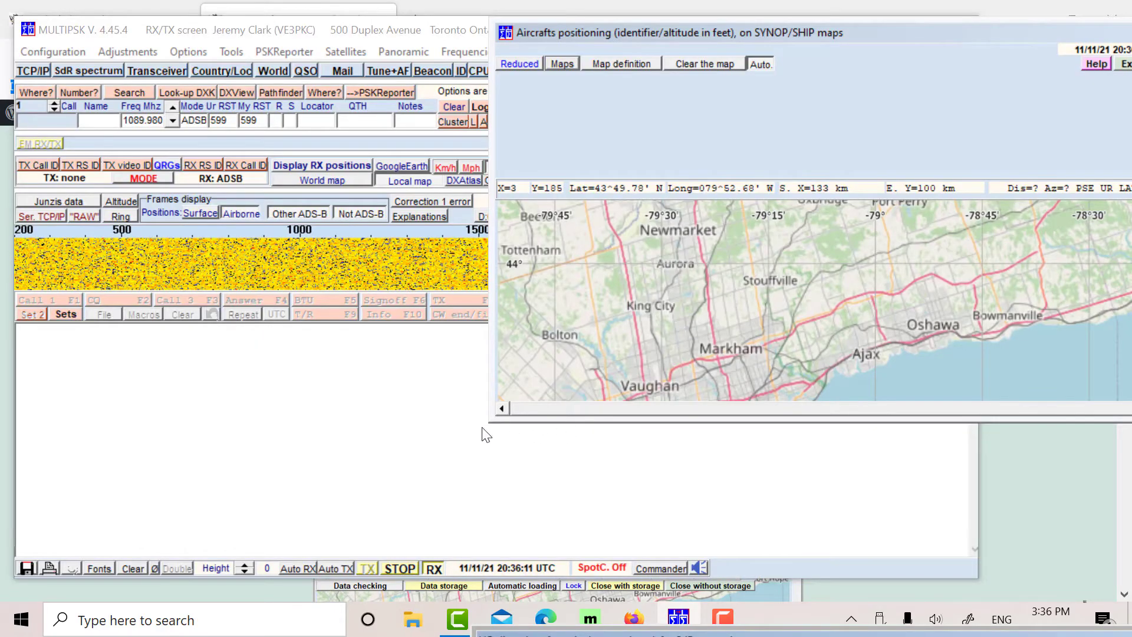
{"action": "left_click", "coordinate": [391, 412]}
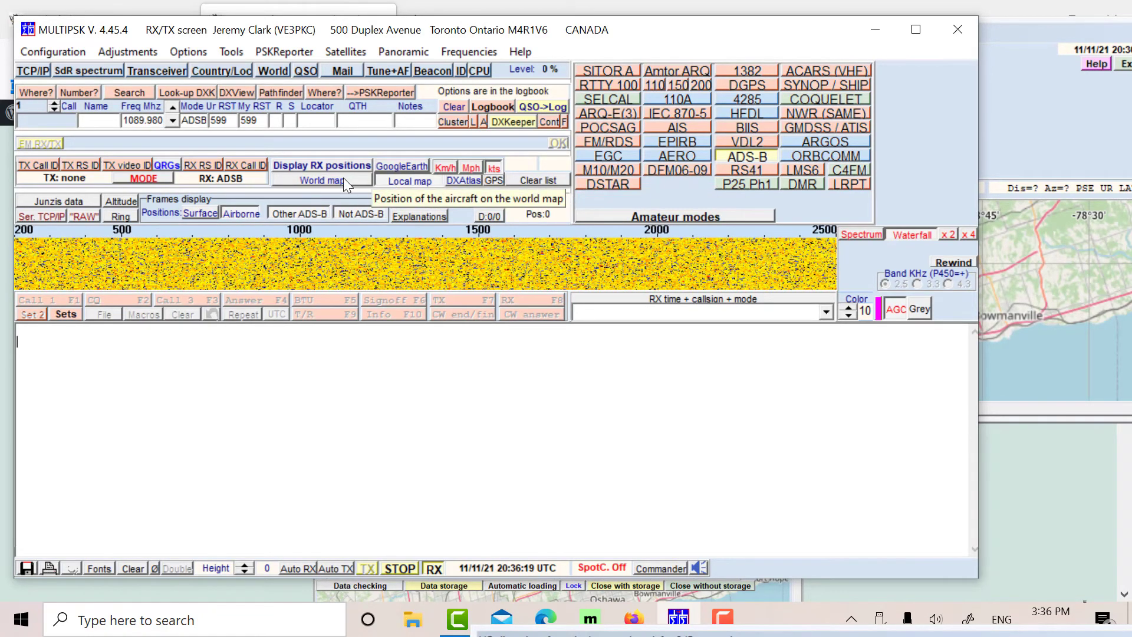
{"action": "left_click", "coordinate": [412, 182]}
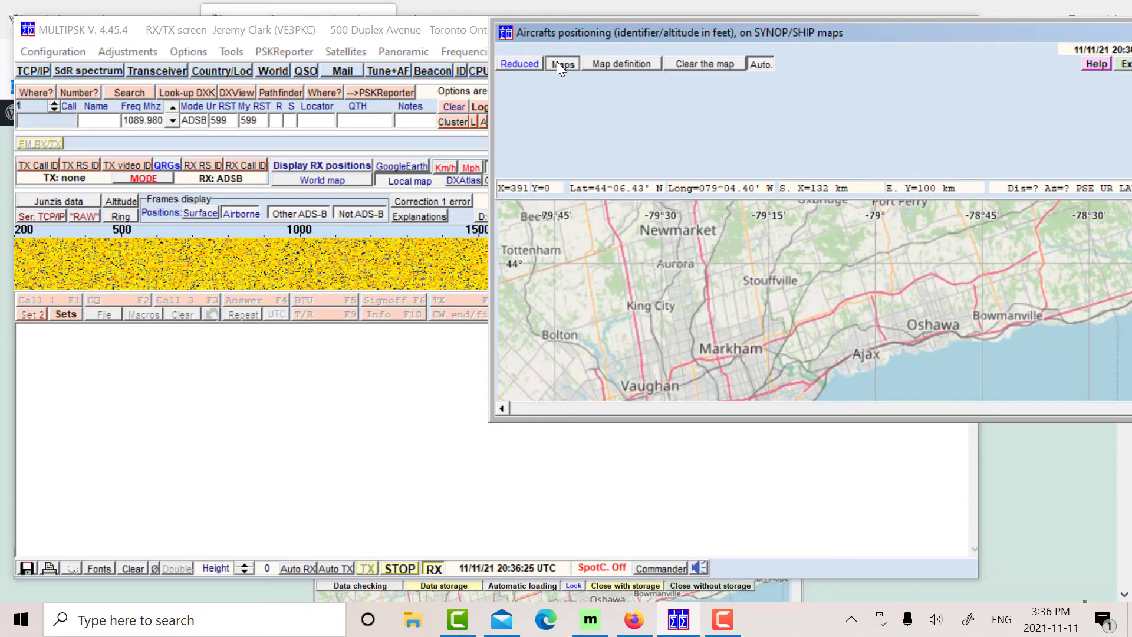
{"action": "left_click", "coordinate": [558, 63]}
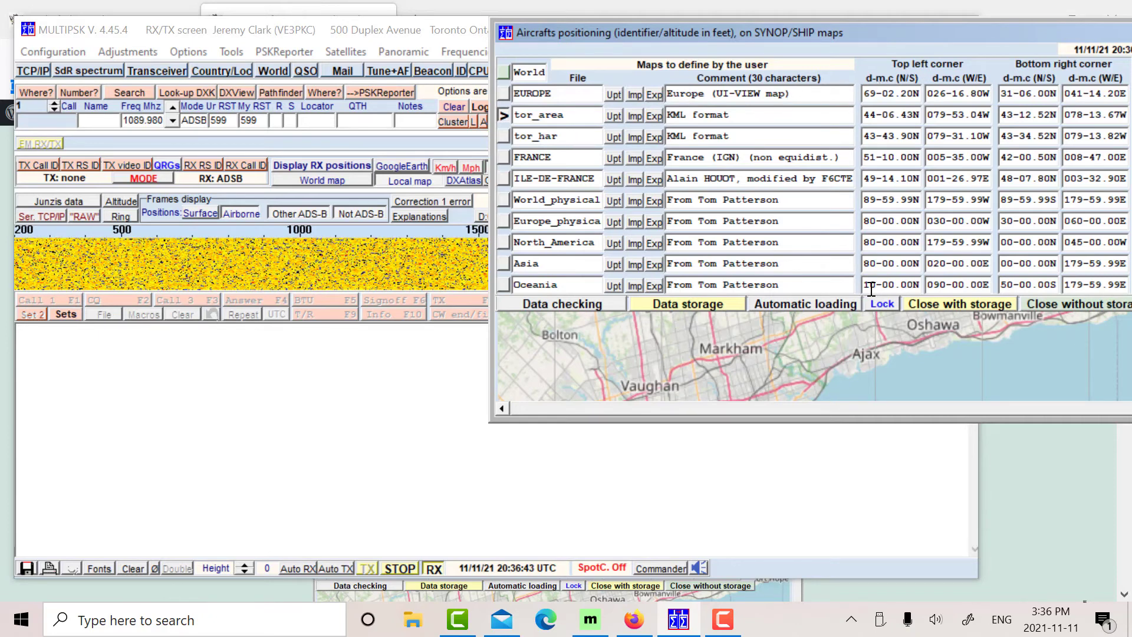
{"action": "left_click", "coordinate": [960, 302]}
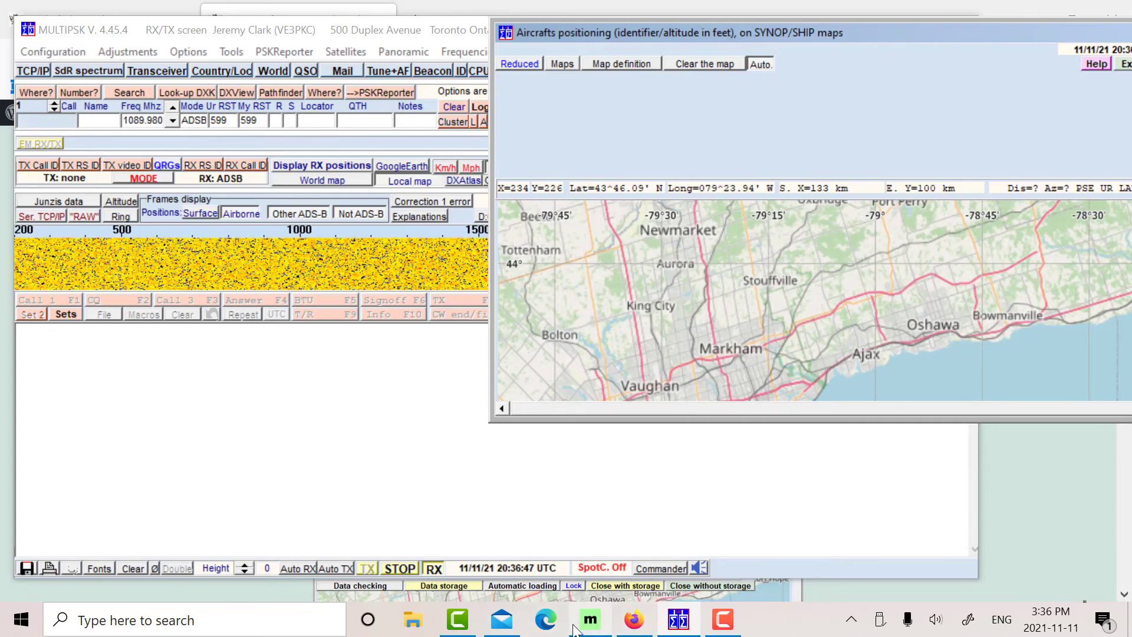
- Scroll the article to Fig.6, then minimize Firefox to reveal MultiPSK's Toronto aircraft map
{"action": "left_click", "coordinate": [634, 621]}
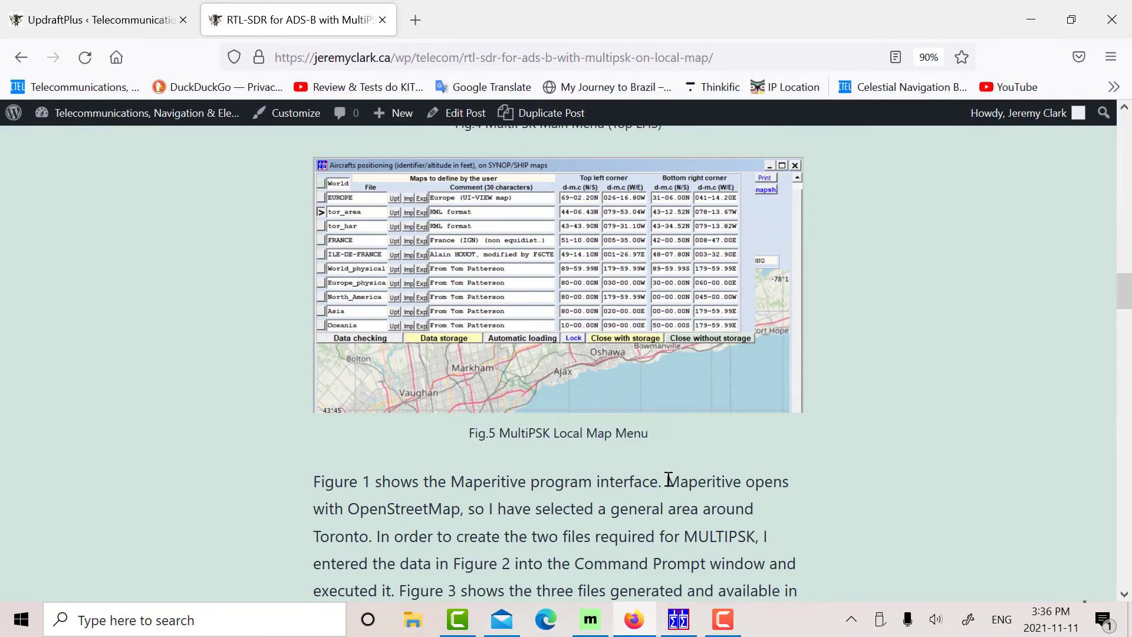
{"action": "scroll", "coordinate": [668, 479], "scroll_direction": "down", "scroll_amount": 10}
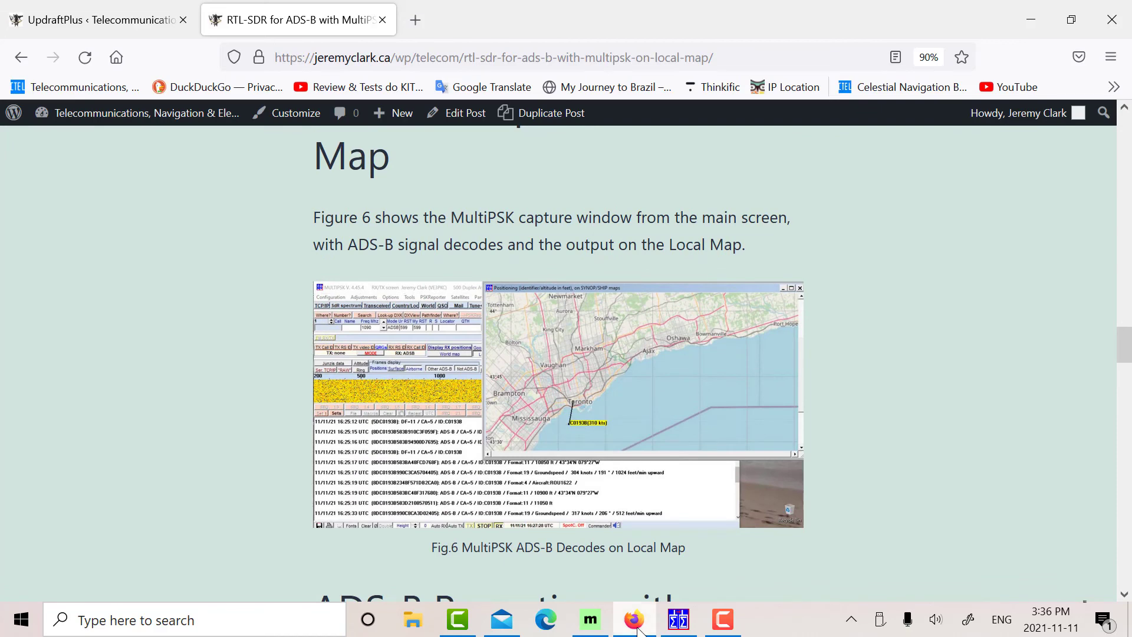
{"action": "mouse_move", "coordinate": [635, 626]}
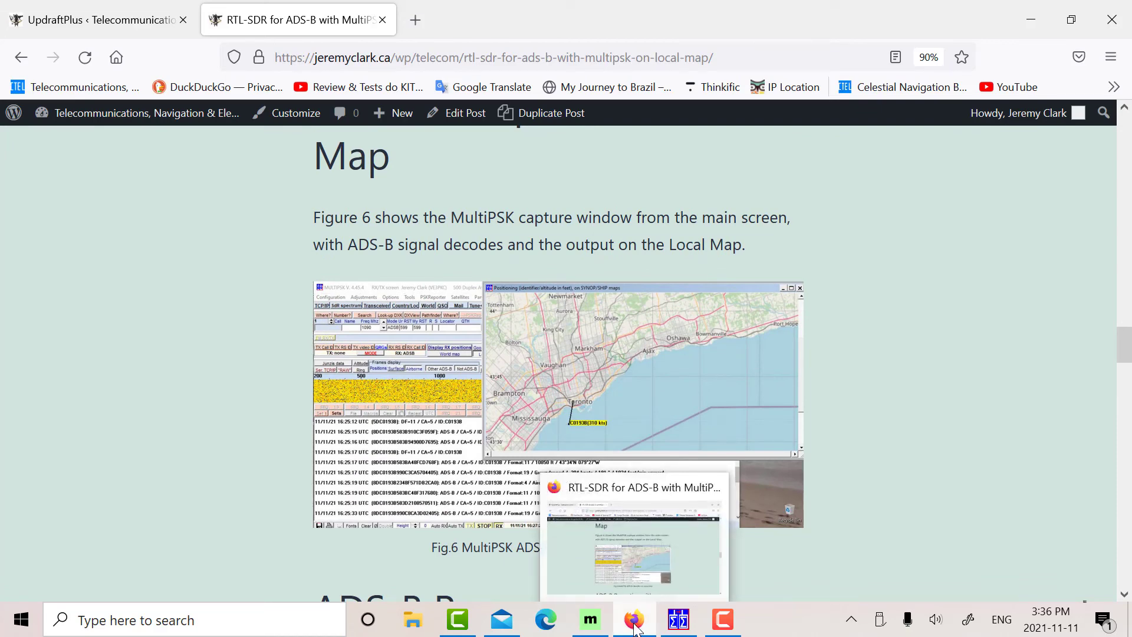
{"action": "left_click", "coordinate": [635, 626]}
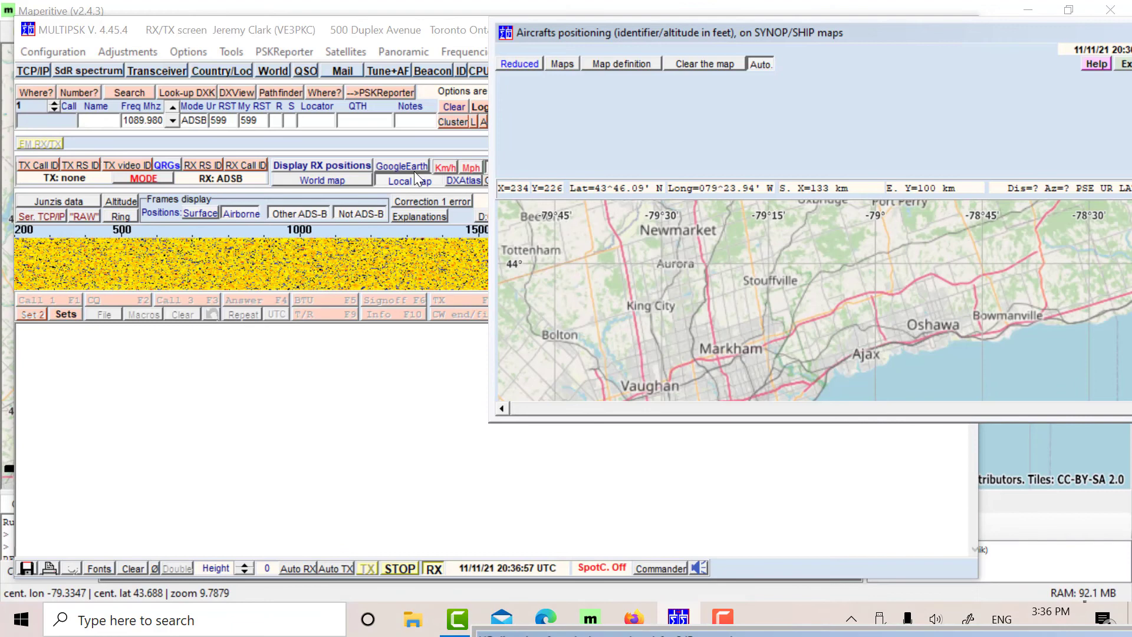